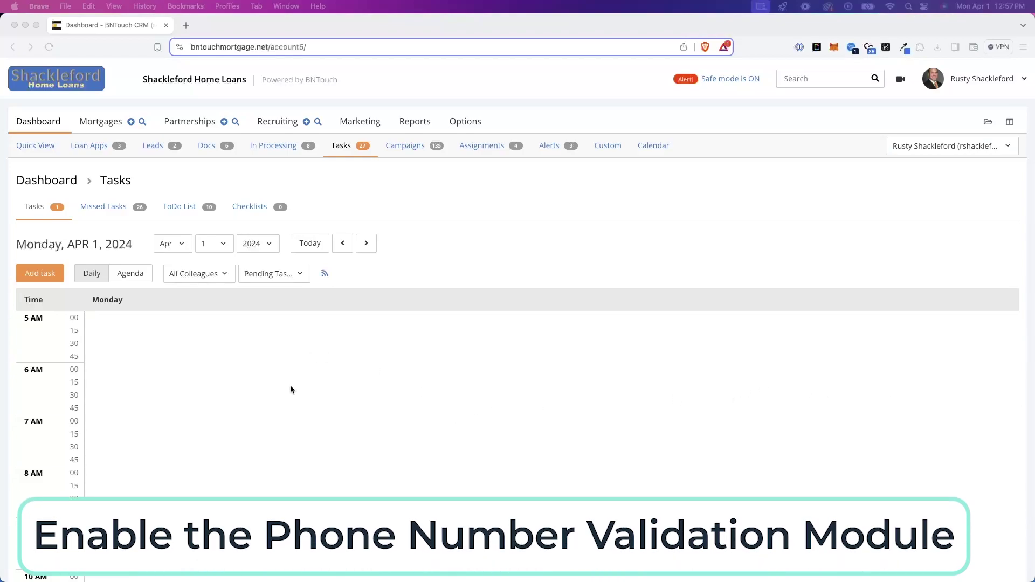
Open the Options overview, where Phone Number Validation is listed as ON
click(465, 124)
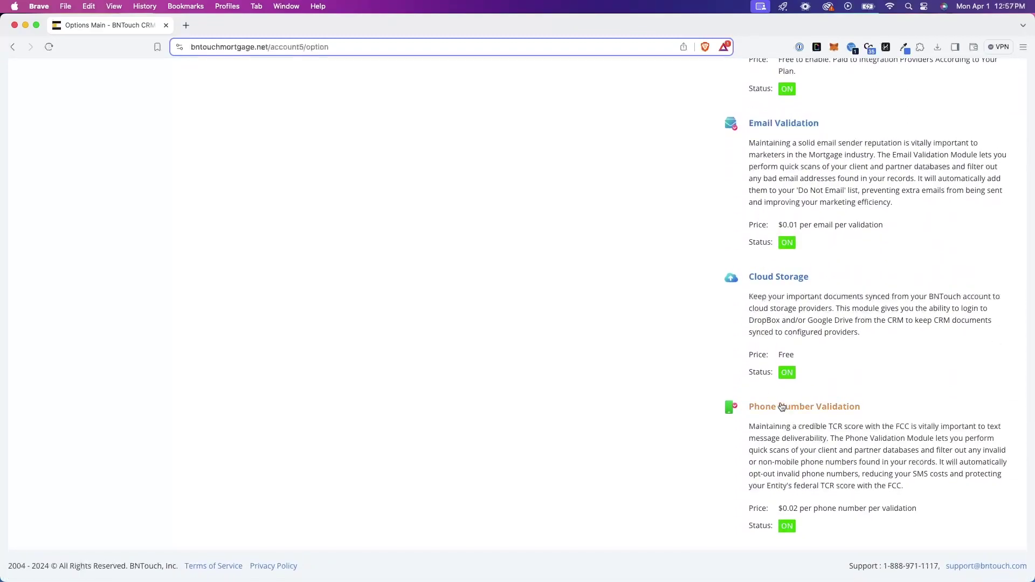
View the Phone Number Validation module page, confirming it's enabled at $0.02 per number
click(784, 406)
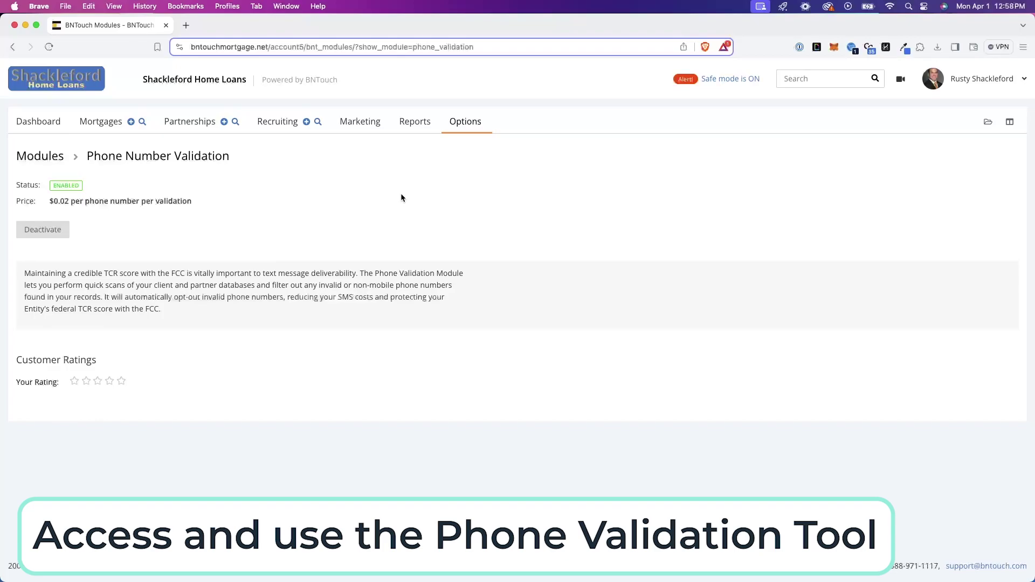
Start a new batch from the Phone Validation tool on the Options page
click(463, 122)
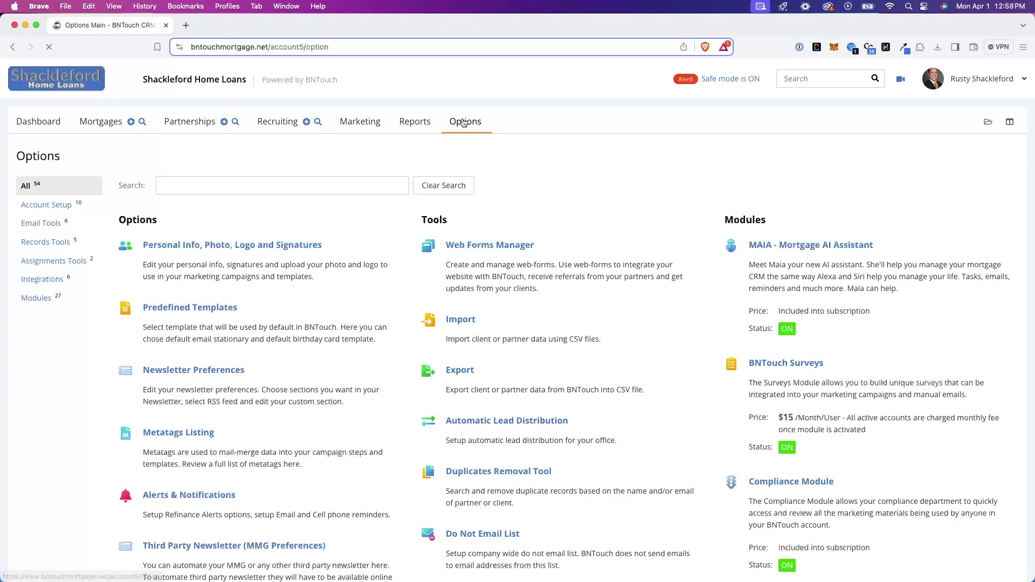
scroll(456, 333, down, 3)
scroll(457, 332, down, 5)
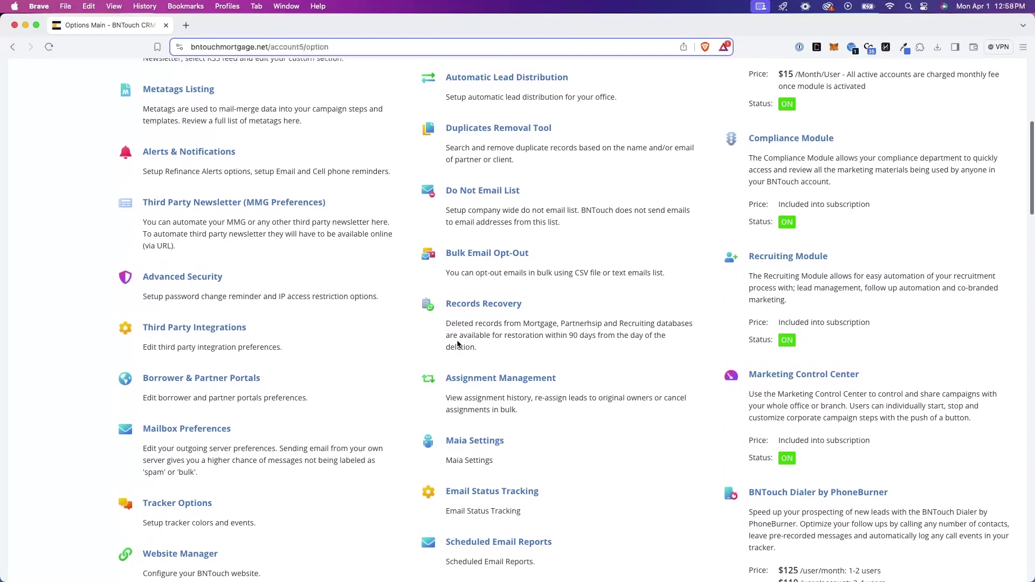
scroll(457, 344, down, 3)
scroll(457, 344, down, 4)
scroll(457, 344, down, 3)
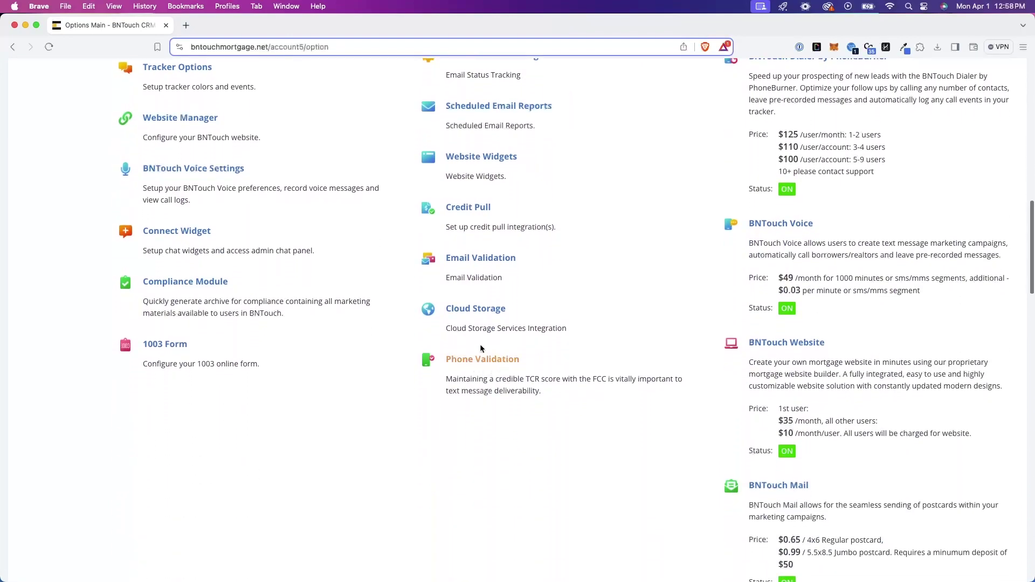
click(472, 361)
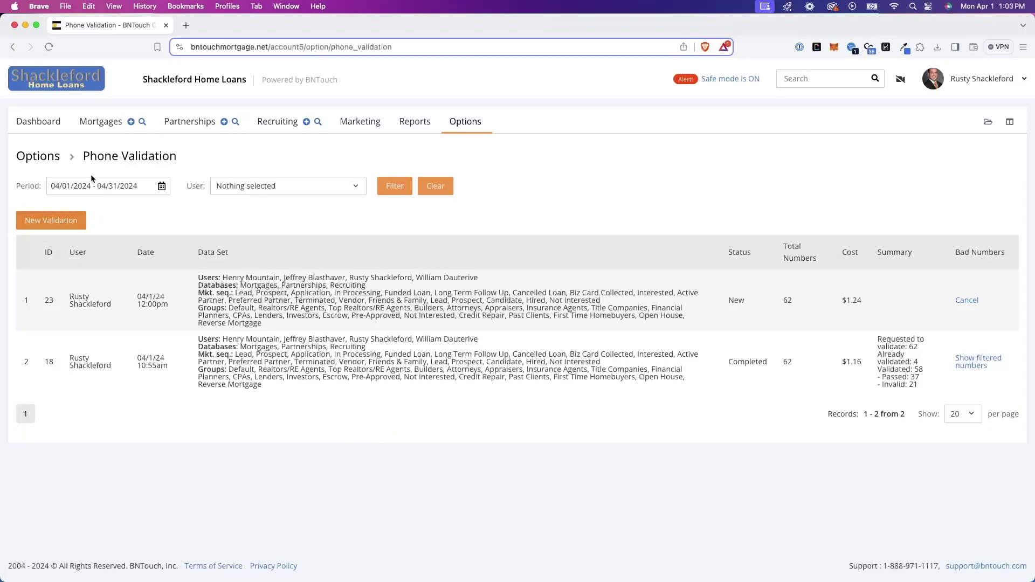
click(52, 216)
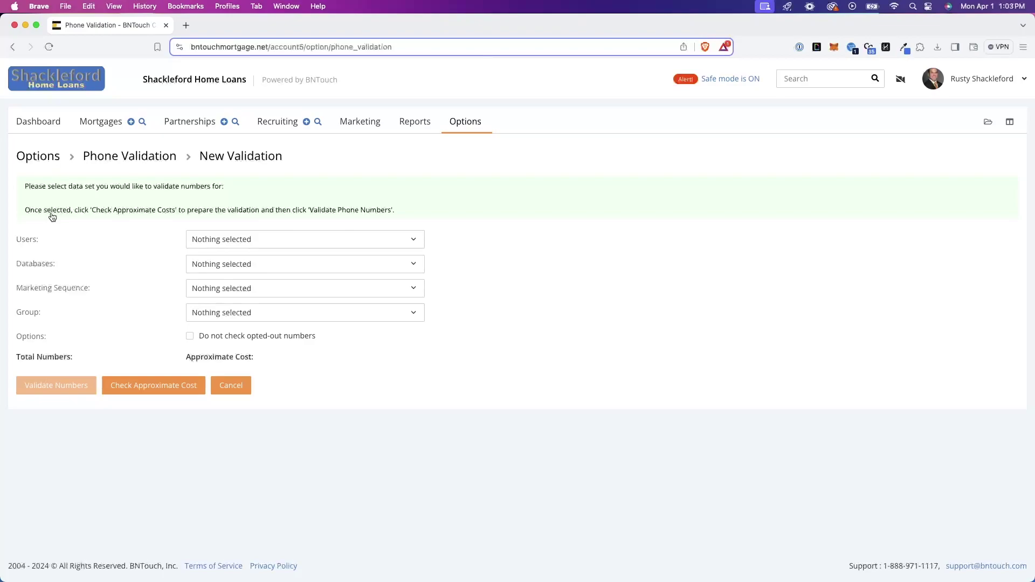
Select all users, all three databases, all marketing sequences and all groups for validation
click(216, 246)
click(198, 258)
click(199, 263)
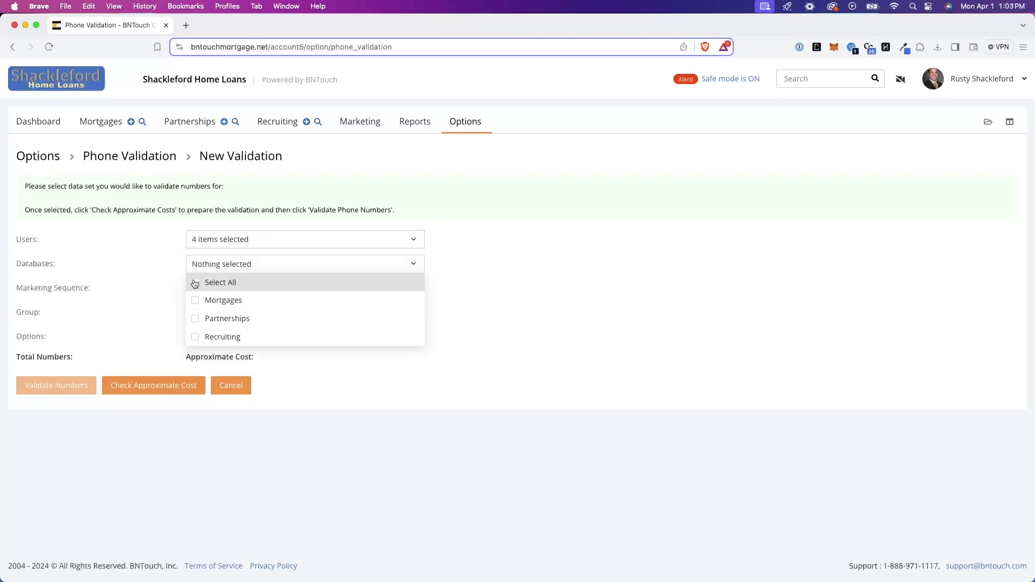
click(200, 278)
click(169, 279)
click(206, 287)
click(195, 305)
click(195, 319)
click(196, 332)
click(159, 325)
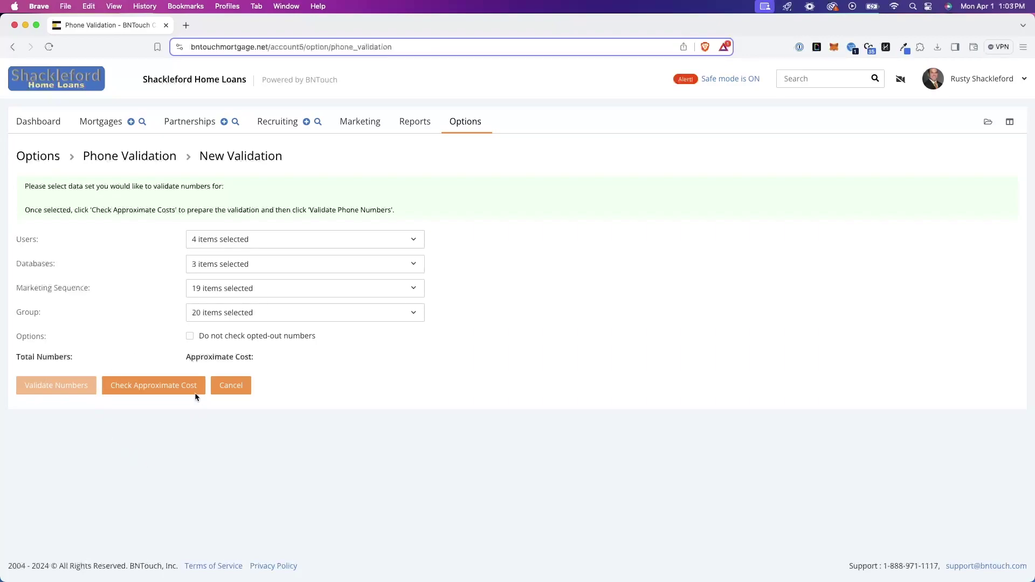
Check the approximate cost of 62 numbers at $1.24 and run the validation batch
click(143, 385)
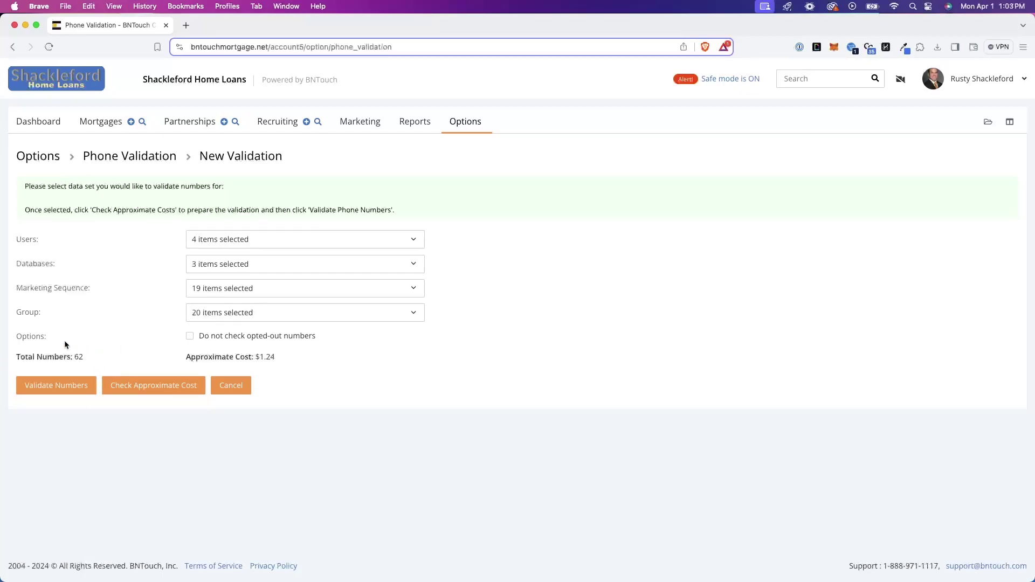
click(52, 388)
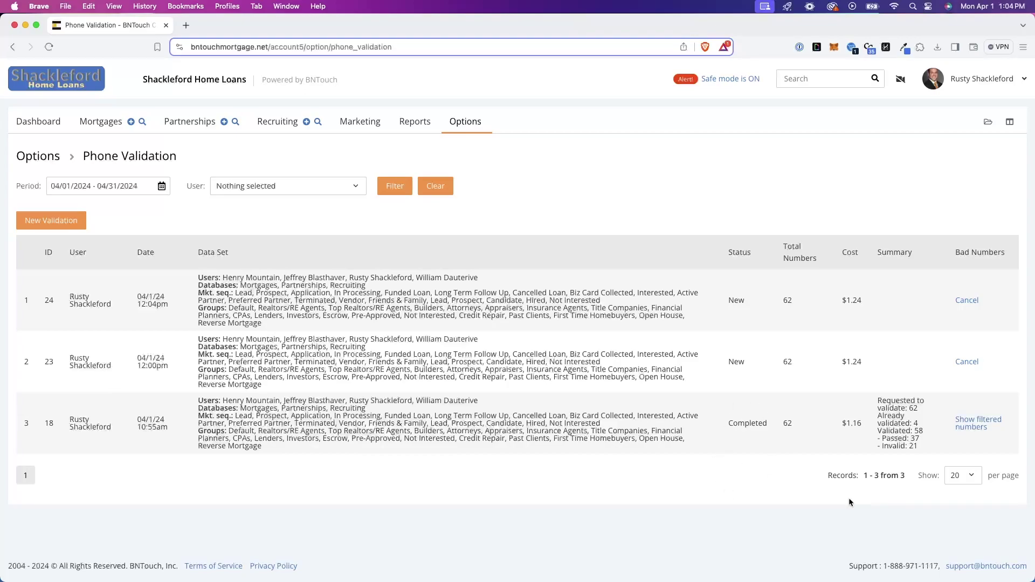
Show the filtered bad numbers for the completed validation batch
click(973, 422)
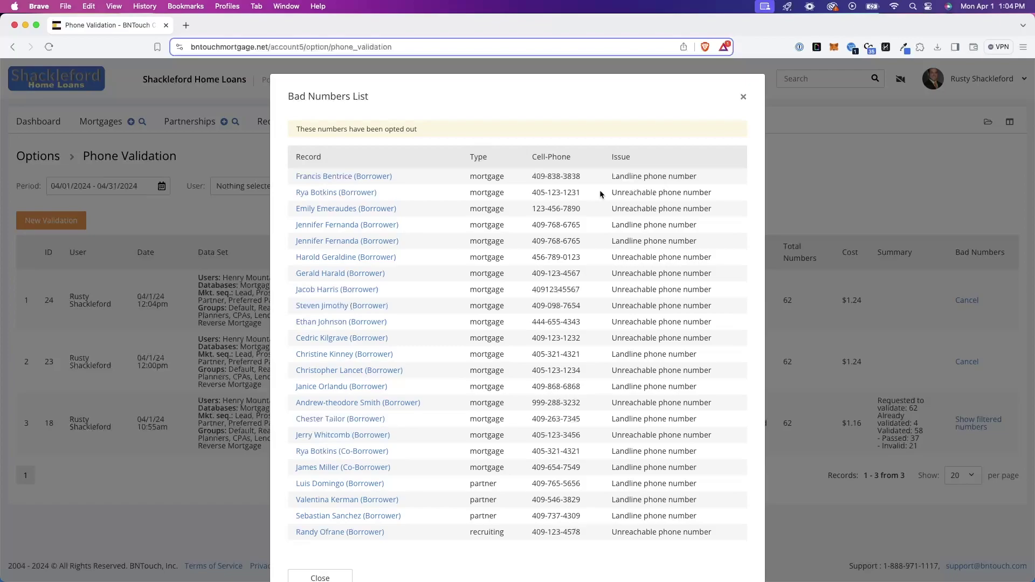
scroll(600, 190, down, 1)
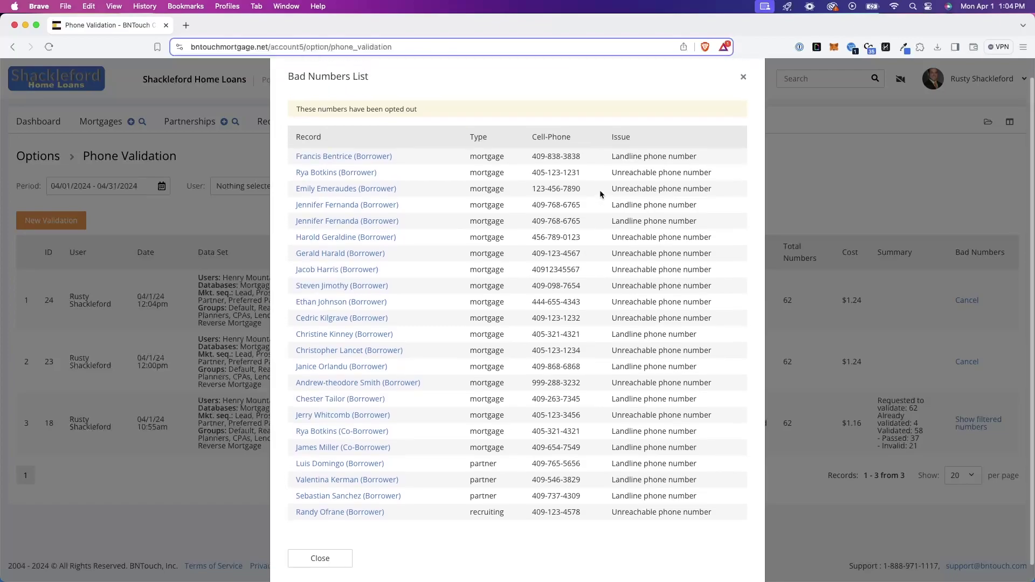